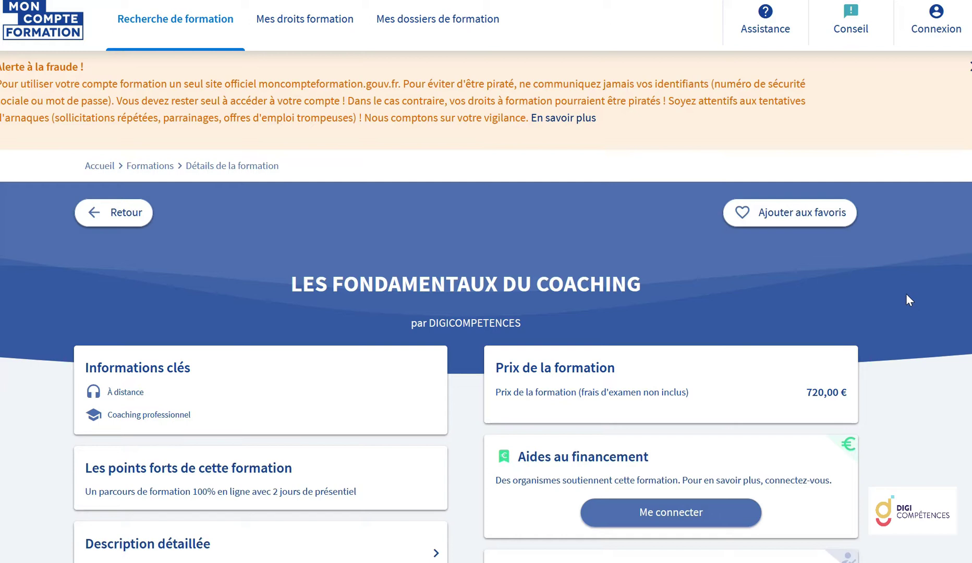
Sign in to the training account through FranceConnect and continue to Mon Compte Formation.
{"action": "left_click", "coordinate": [936, 33]}
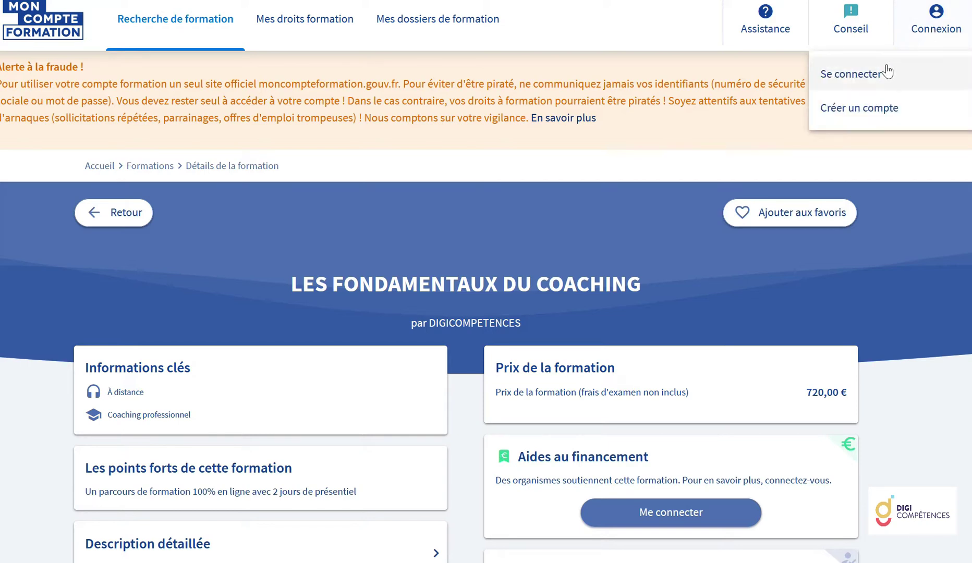
{"action": "left_click", "coordinate": [869, 74]}
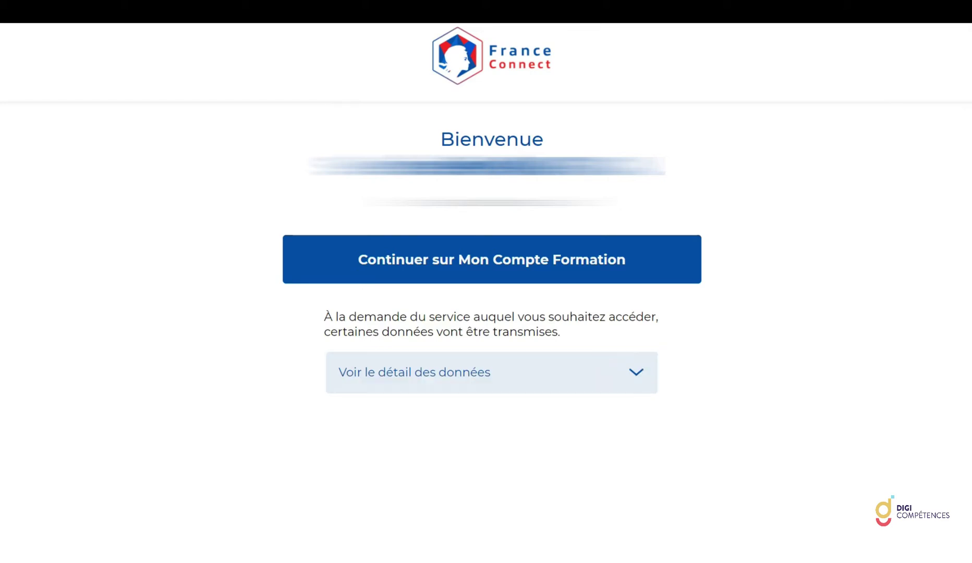
{"action": "left_click", "coordinate": [475, 266]}
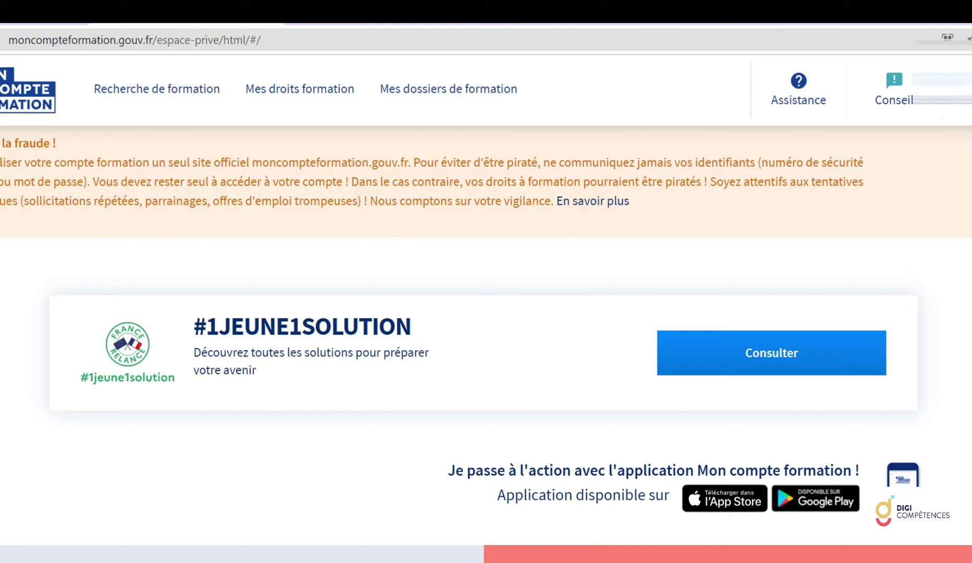
Load the LES FONDAMENTAUX DU COACHING course page by replacing the current web address with the copied course link.
{"action": "left_click", "coordinate": [287, 40]}
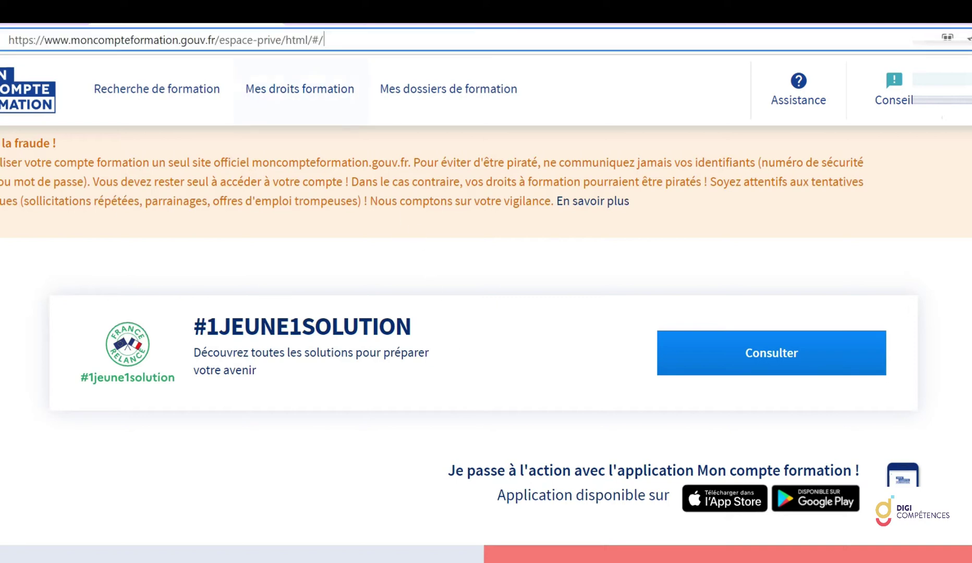
{"action": "left_click_drag", "start_coordinate": [323, 40], "coordinate": [4, 41]}
{"action": "key", "text": "ctrl+v"}
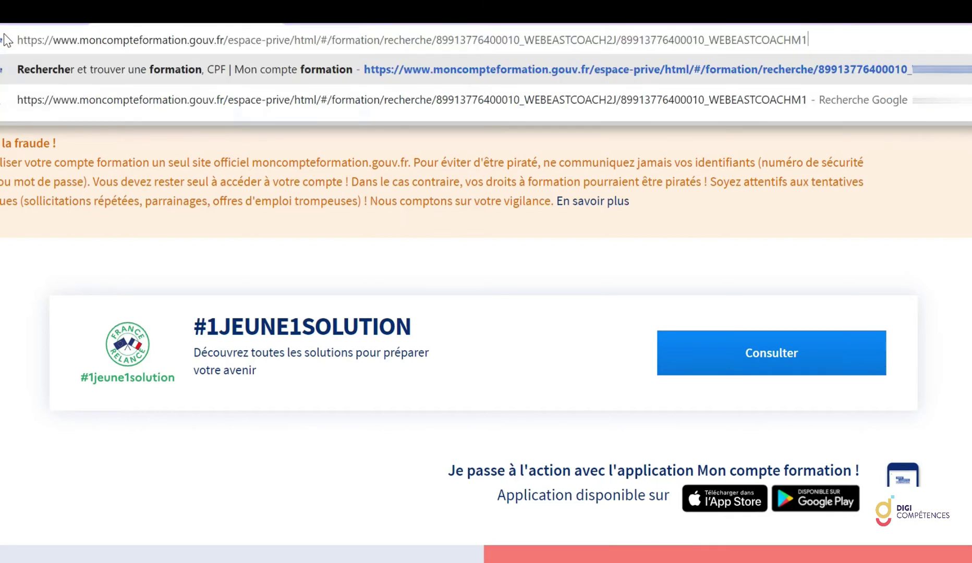
{"action": "key", "text": "Return"}
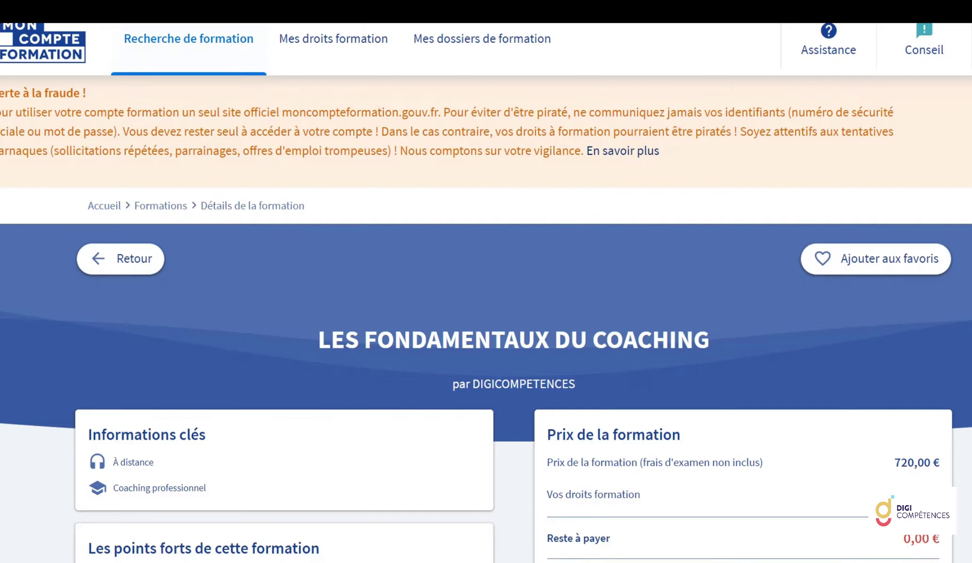
Create an enrolment file for the LES FONDAMENTAUX DU COACHING course and validate the public-service employment notice.
{"action": "scroll", "coordinate": [486, 292], "scroll_direction": "down", "scroll_amount": 4}
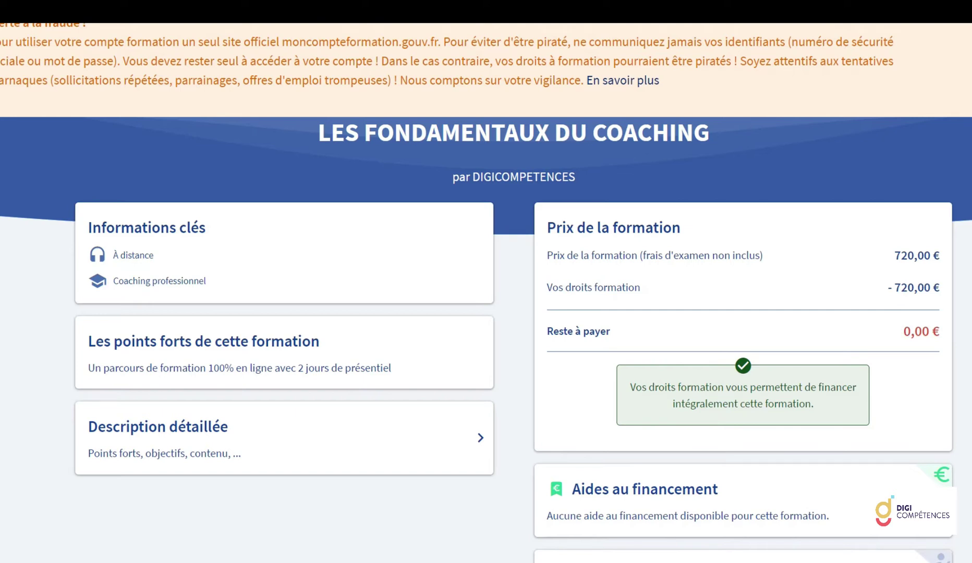
{"action": "scroll", "coordinate": [486, 339], "scroll_direction": "down", "scroll_amount": 2}
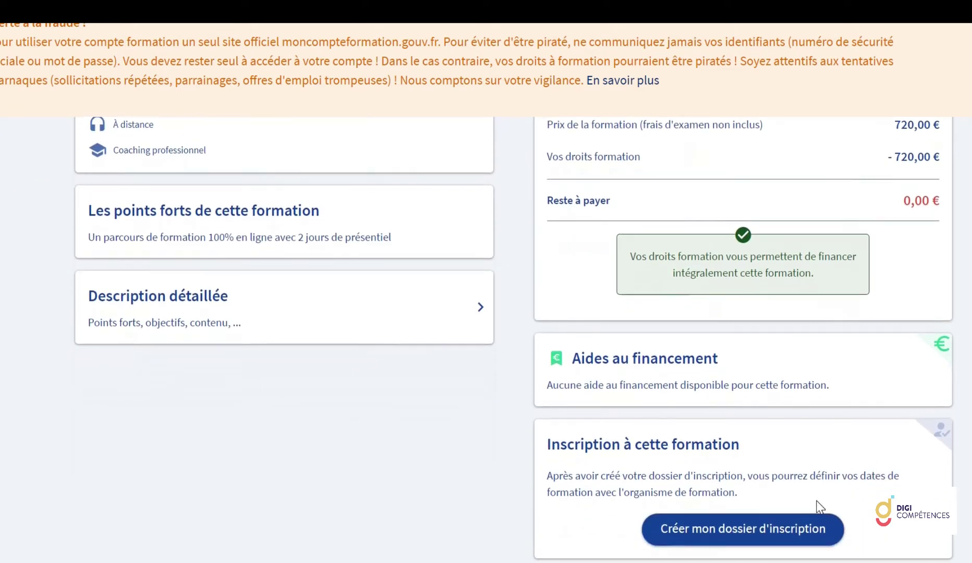
{"action": "left_click", "coordinate": [756, 529]}
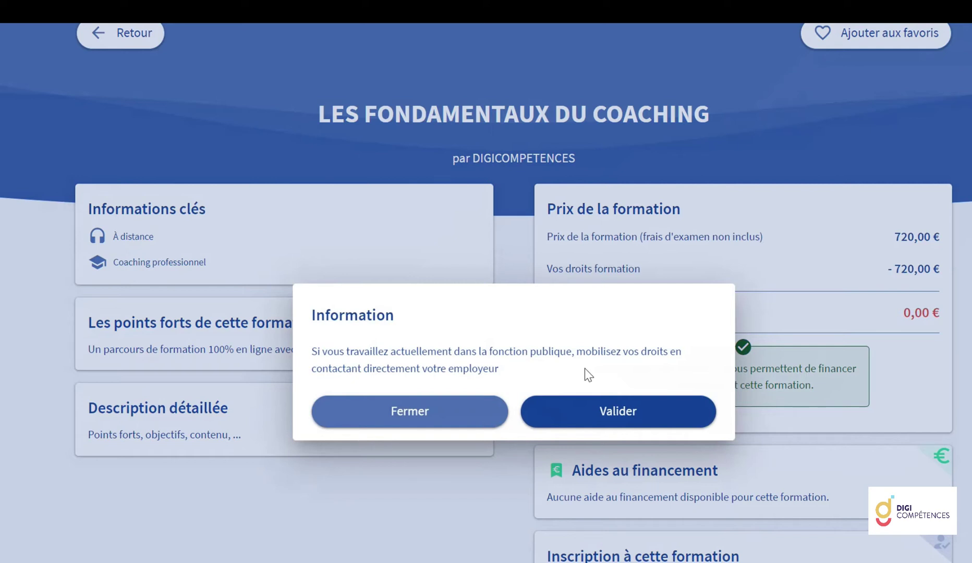
{"action": "left_click", "coordinate": [595, 403]}
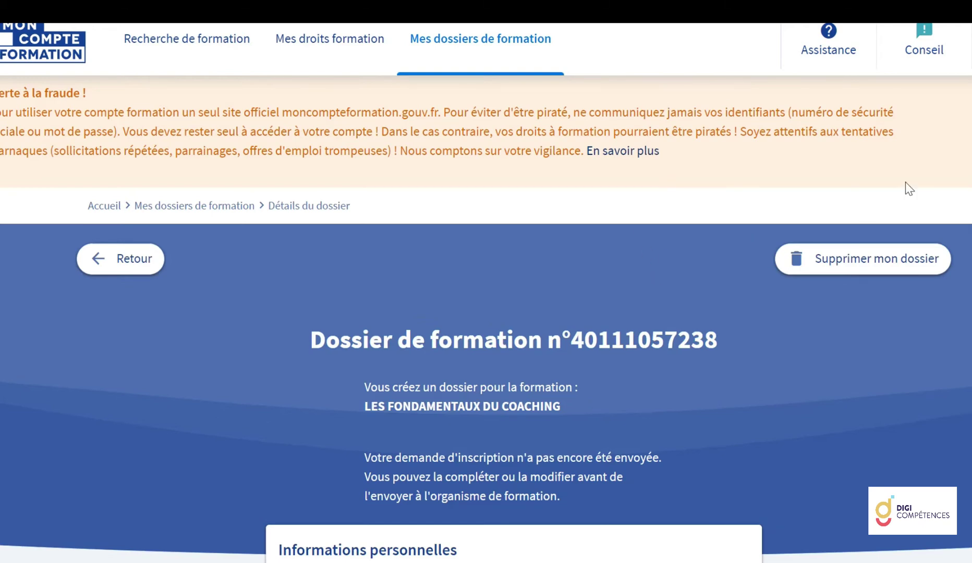
Set the training objective in the enrolment file to "Je souhaite acquérir des savoirs de base et des compétences clés".
{"action": "scroll", "coordinate": [486, 292], "scroll_direction": "down", "scroll_amount": 7}
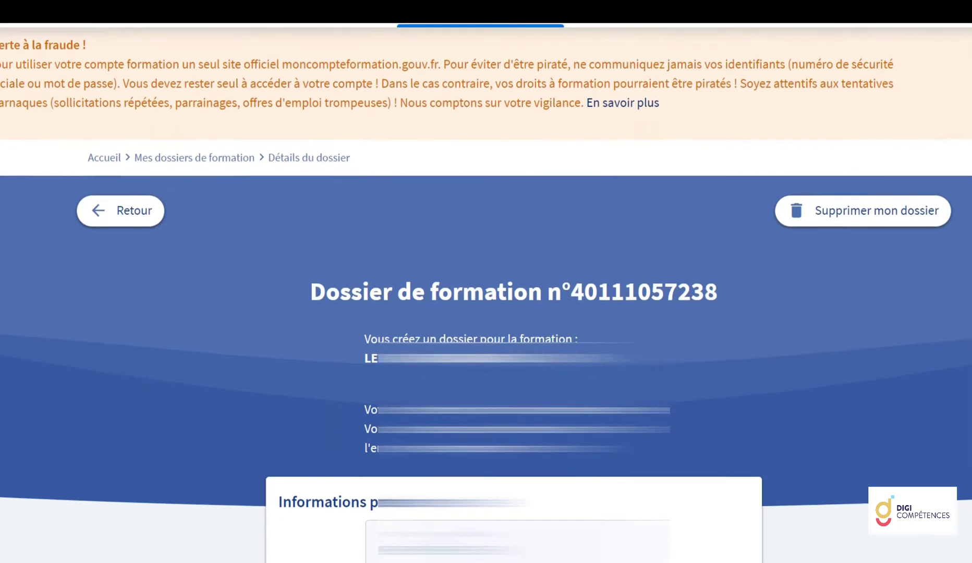
{"action": "scroll", "coordinate": [514, 339], "scroll_direction": "down", "scroll_amount": 10}
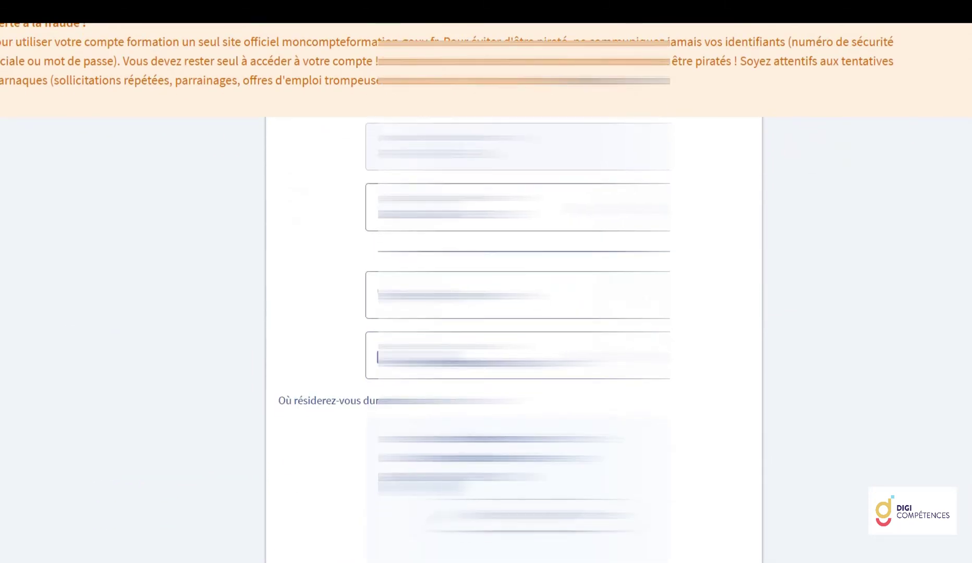
{"action": "scroll", "coordinate": [513, 339], "scroll_direction": "down", "scroll_amount": 2}
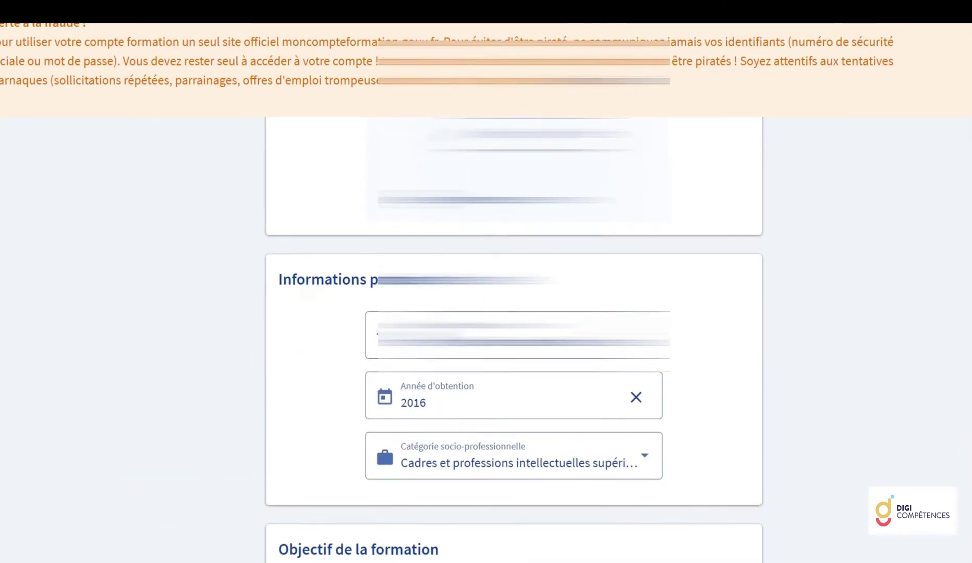
{"action": "scroll", "coordinate": [513, 339], "scroll_direction": "down", "scroll_amount": 2}
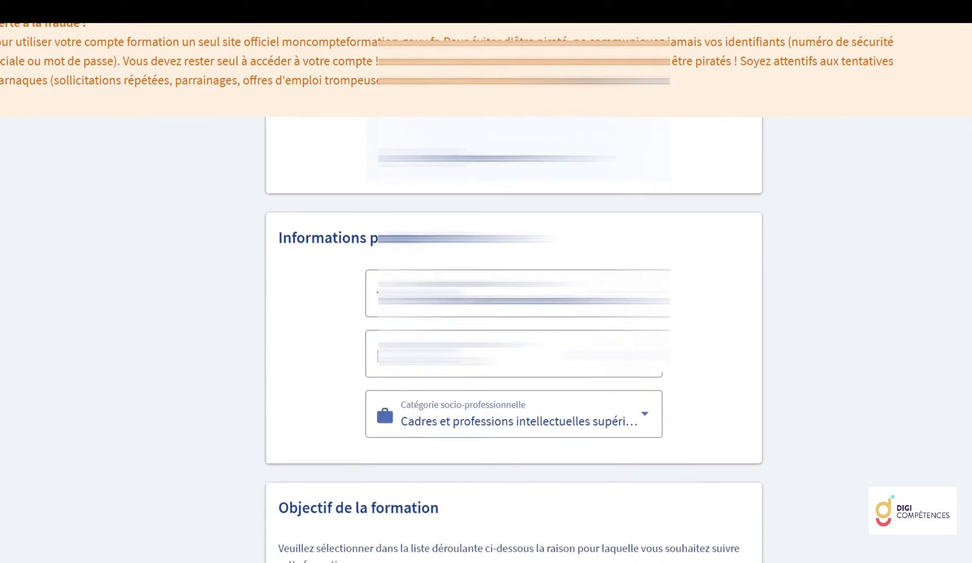
{"action": "scroll", "coordinate": [514, 339], "scroll_direction": "down", "scroll_amount": 1}
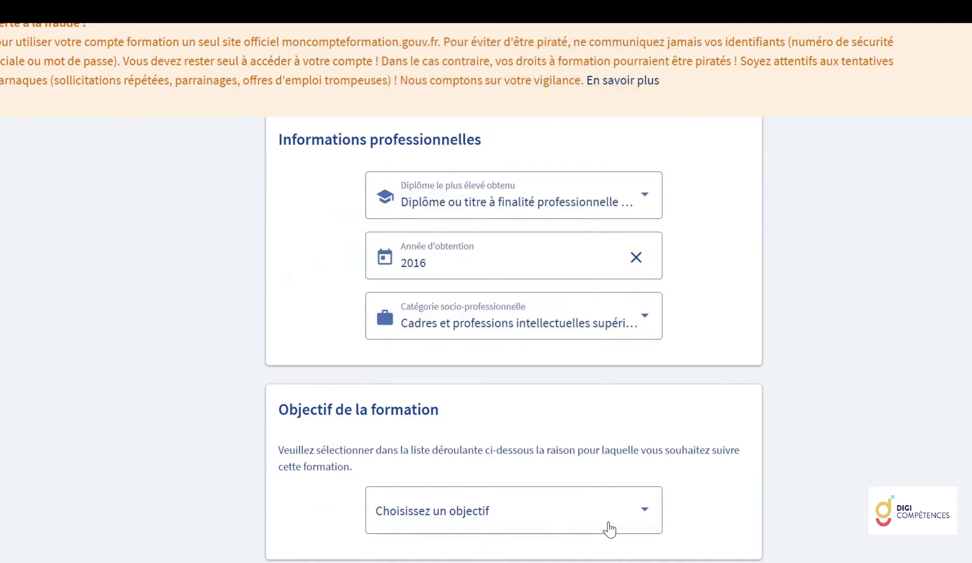
{"action": "left_click", "coordinate": [652, 522]}
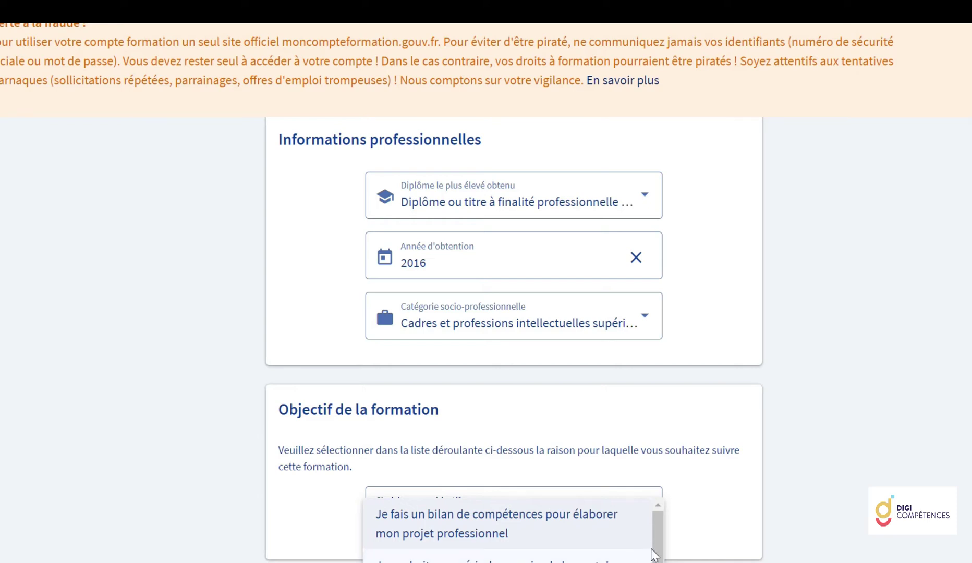
{"action": "scroll", "coordinate": [656, 537], "scroll_direction": "down", "scroll_amount": 1}
{"action": "scroll", "coordinate": [506, 529], "scroll_direction": "down", "scroll_amount": 2}
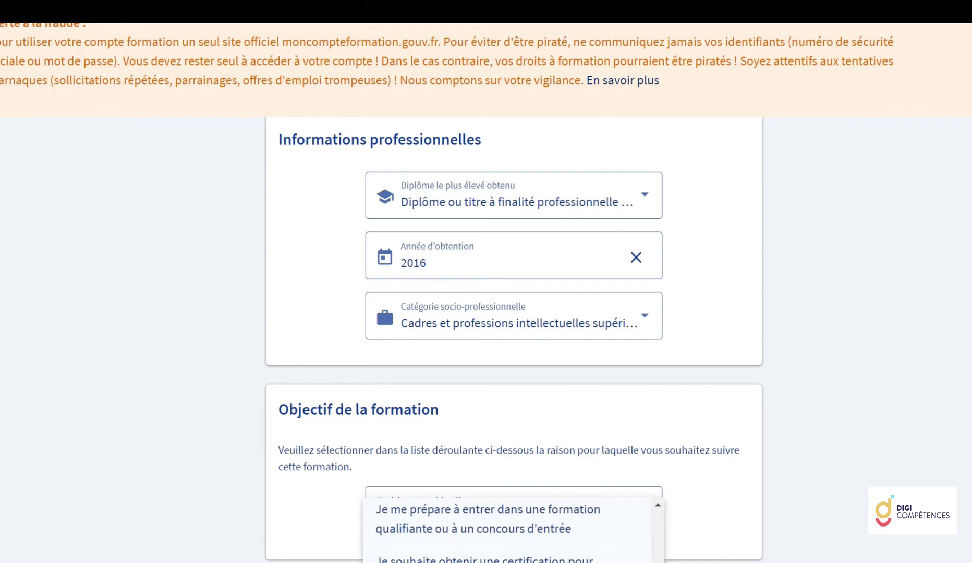
{"action": "scroll", "coordinate": [513, 530], "scroll_direction": "down", "scroll_amount": 2}
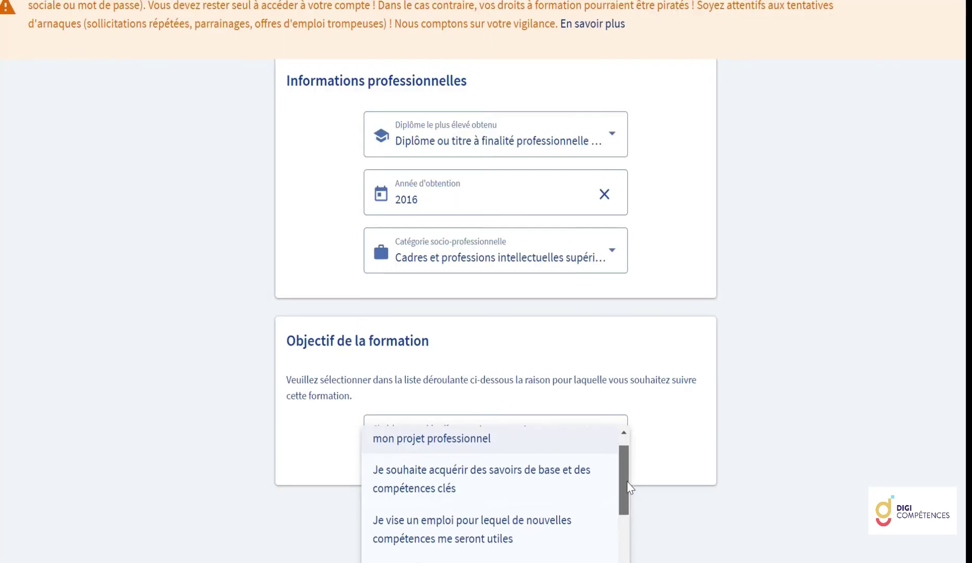
{"action": "scroll", "coordinate": [629, 488], "scroll_direction": "up", "scroll_amount": 1}
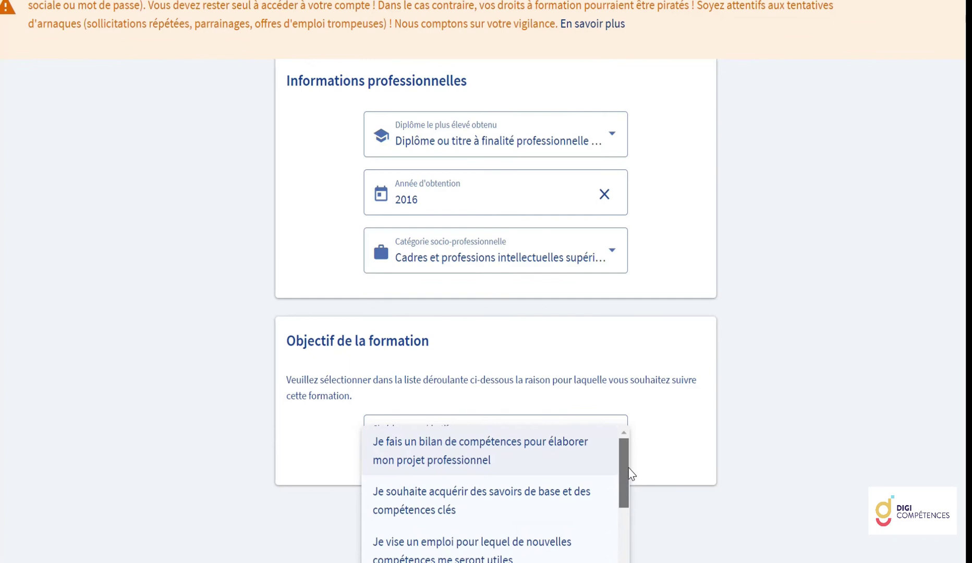
{"action": "left_click", "coordinate": [485, 508]}
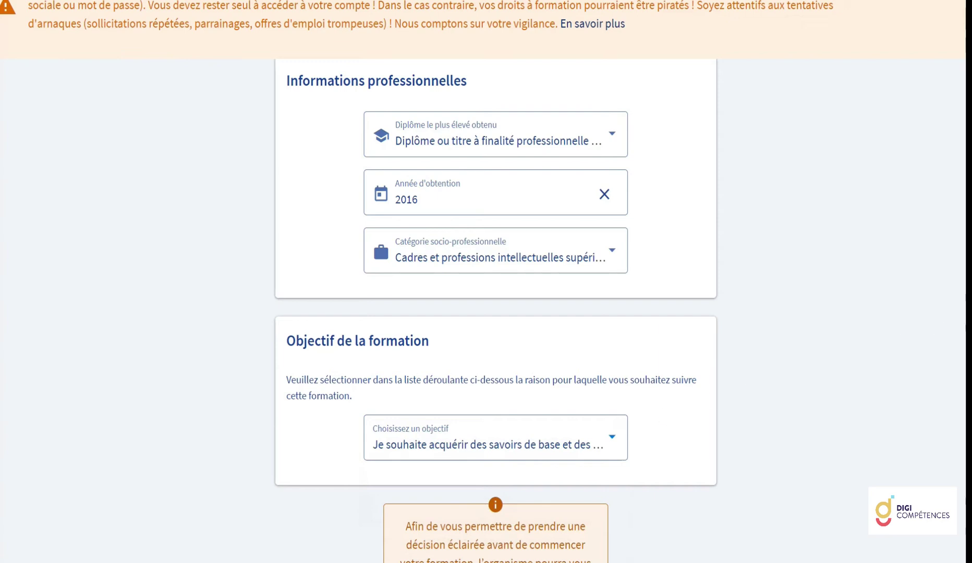
Send the enrolment request to the training provider and choose to follow the submitted file.
{"action": "scroll", "coordinate": [495, 313], "scroll_direction": "down", "scroll_amount": 3}
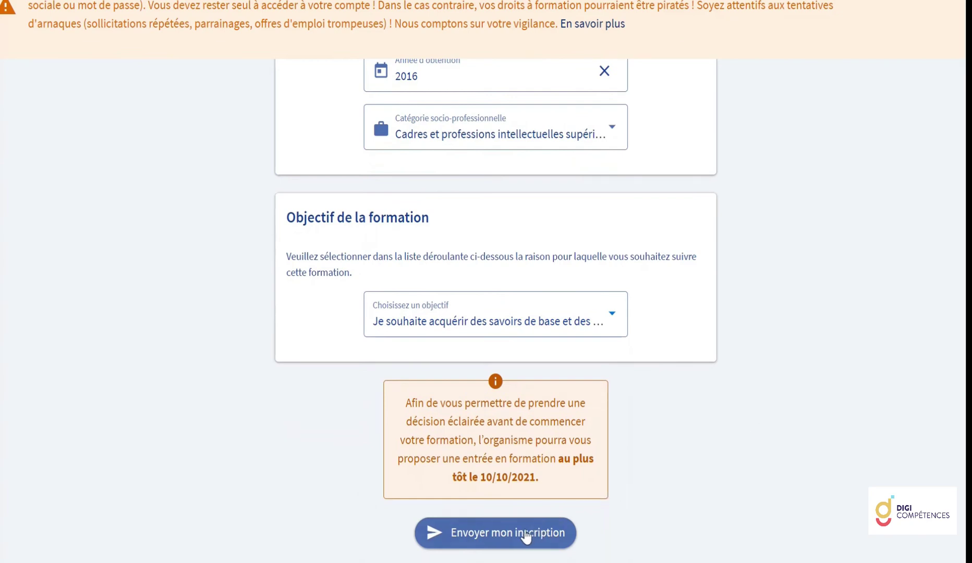
{"action": "left_click", "coordinate": [524, 532]}
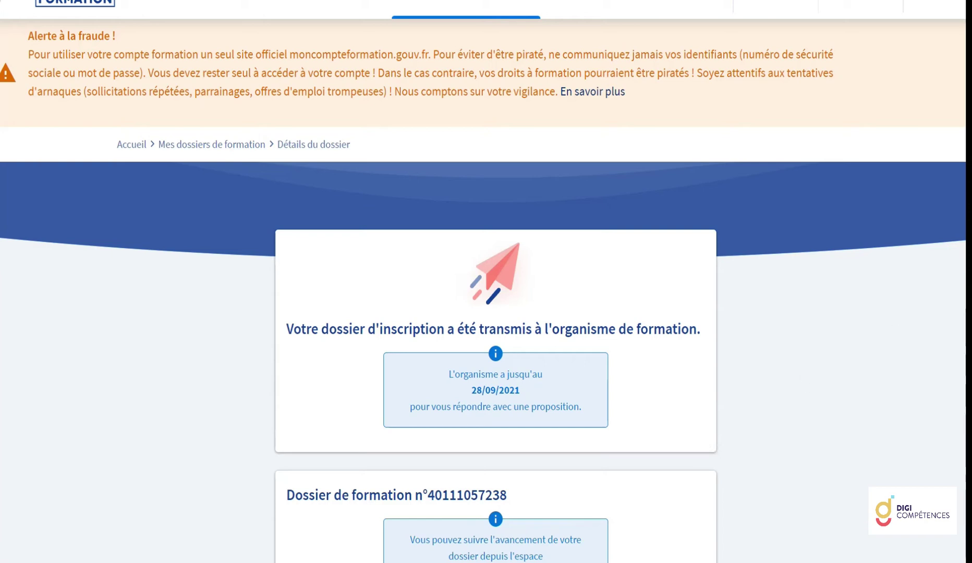
{"action": "scroll", "coordinate": [486, 281], "scroll_direction": "down", "scroll_amount": 4}
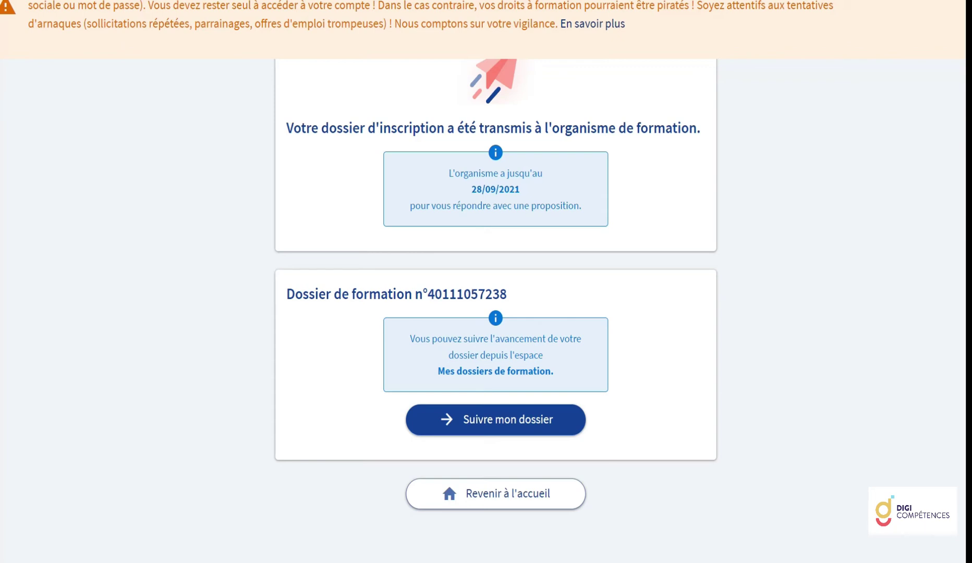
{"action": "left_click", "coordinate": [485, 424]}
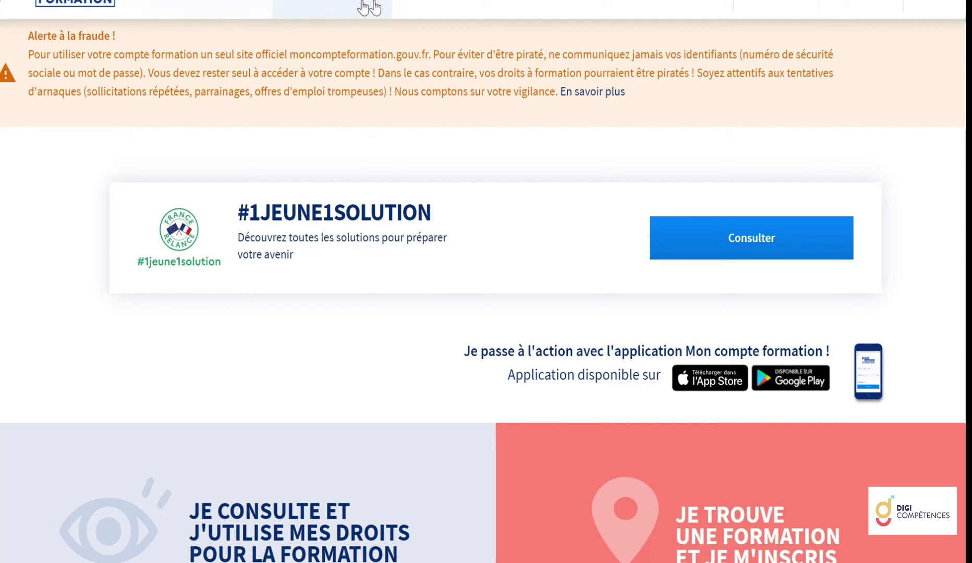
Open the LES FONDAMENTAUX DU COACHING file marked "Proposition de l'organisme" and review its financing and training details.
{"action": "left_click", "coordinate": [454, 3]}
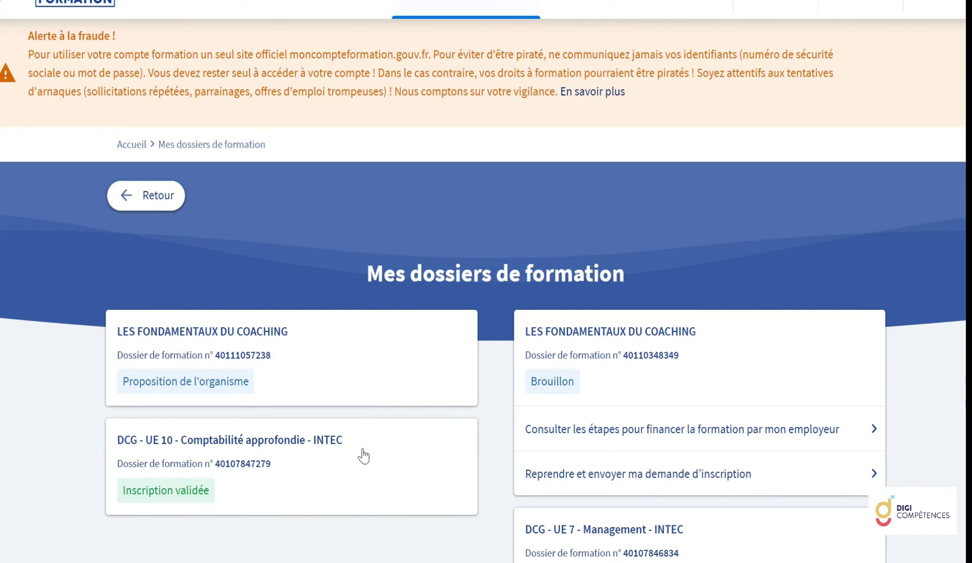
{"action": "left_click", "coordinate": [221, 382]}
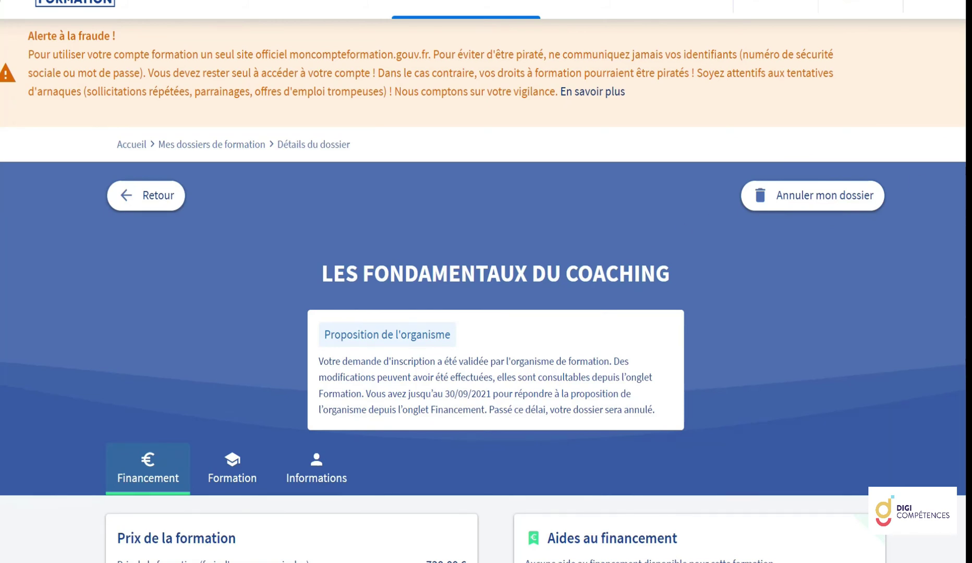
{"action": "scroll", "coordinate": [482, 281], "scroll_direction": "down", "scroll_amount": 5}
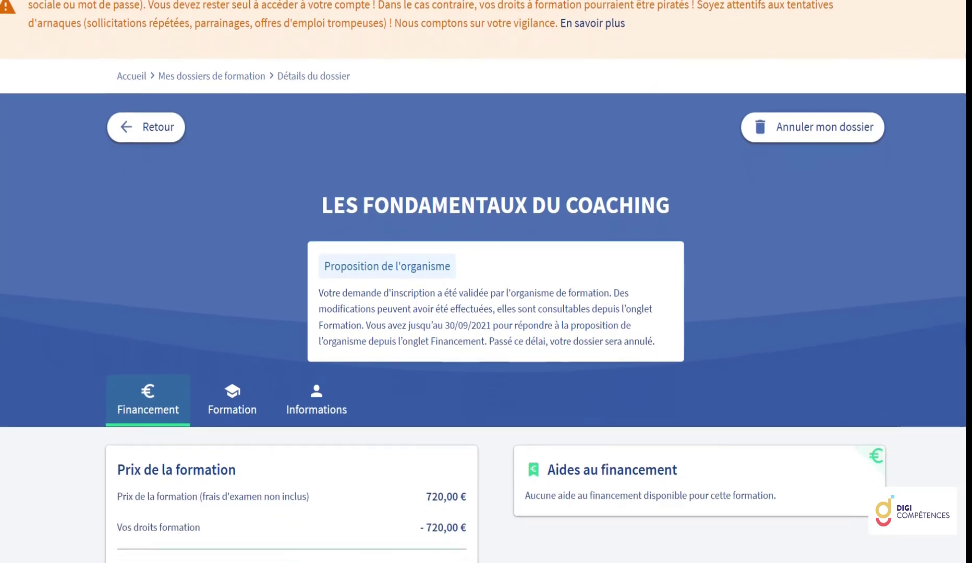
{"action": "scroll", "coordinate": [482, 309], "scroll_direction": "down", "scroll_amount": 1}
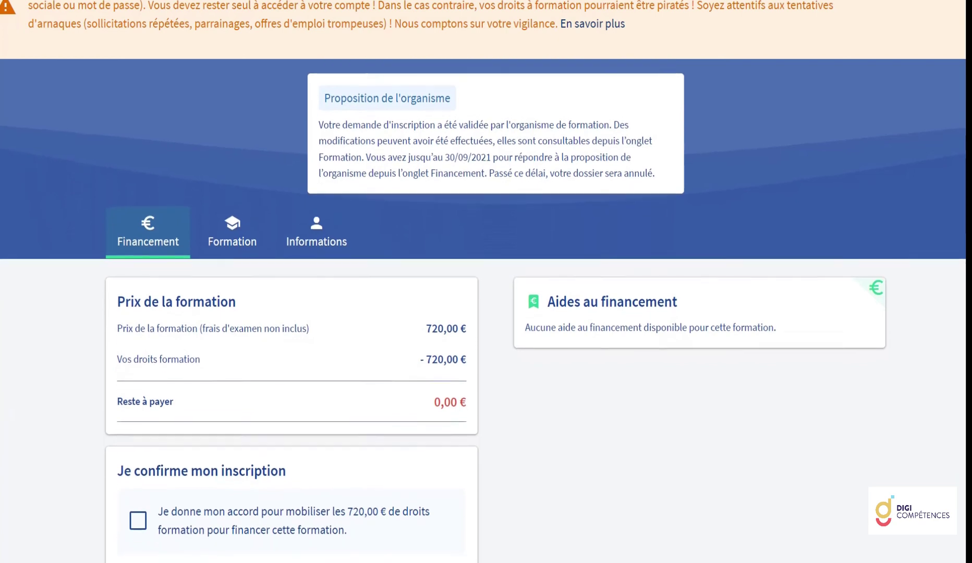
{"action": "scroll", "coordinate": [483, 309], "scroll_direction": "down", "scroll_amount": 2}
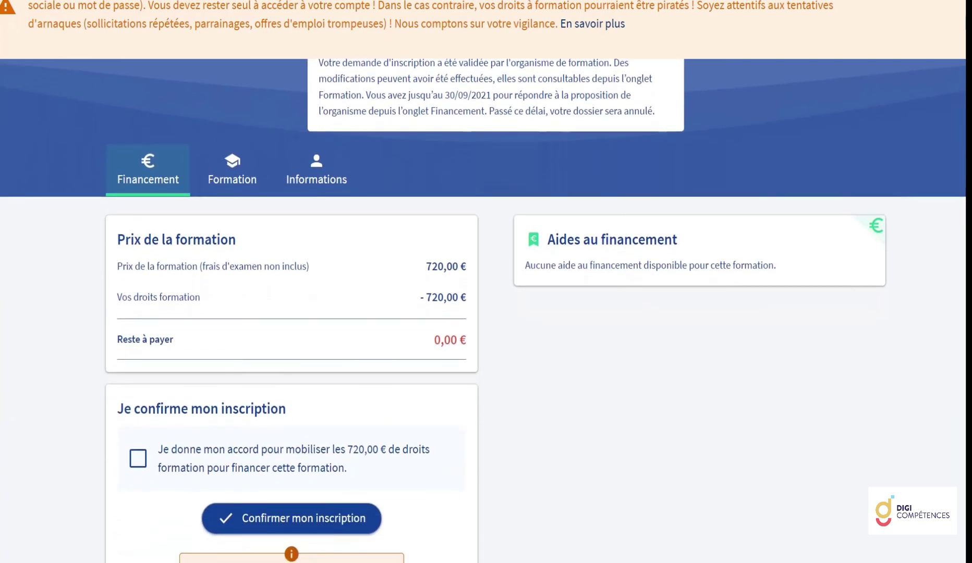
{"action": "scroll", "coordinate": [483, 309], "scroll_direction": "down", "scroll_amount": 1}
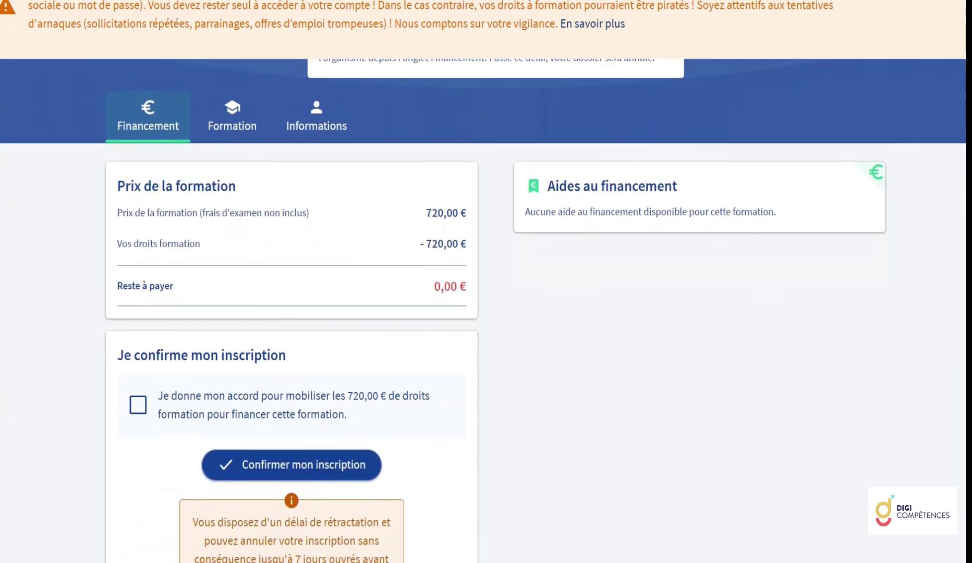
{"action": "left_click", "coordinate": [249, 134]}
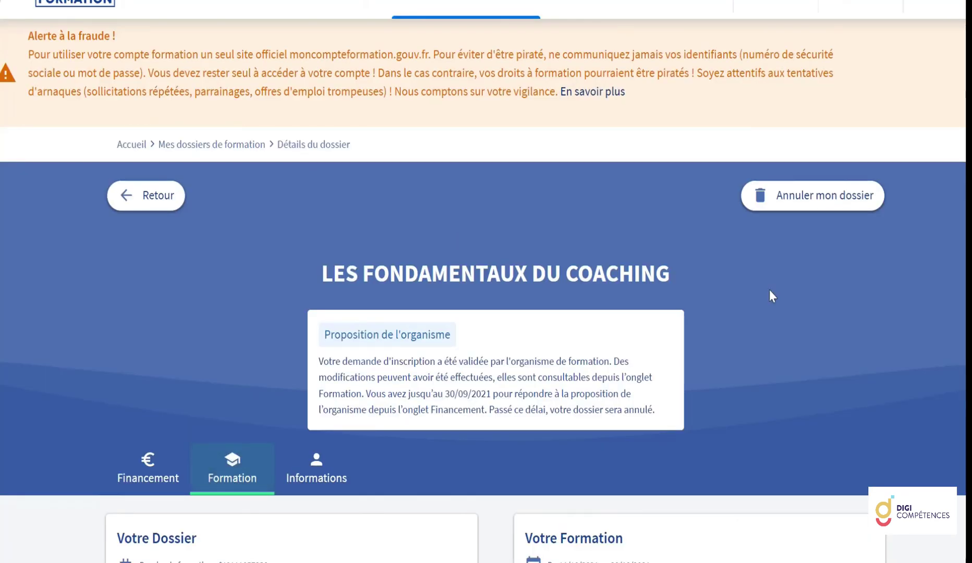
{"action": "scroll", "coordinate": [482, 282], "scroll_direction": "down", "scroll_amount": 4}
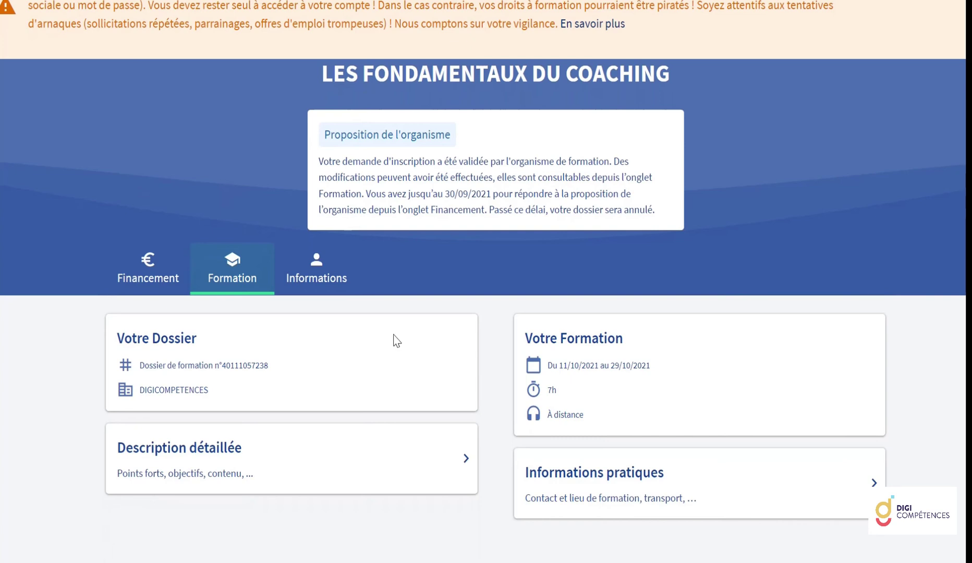
Agree to use 720,00 € of training rights to finance the course and confirm the enrolment.
{"action": "left_click", "coordinate": [144, 282]}
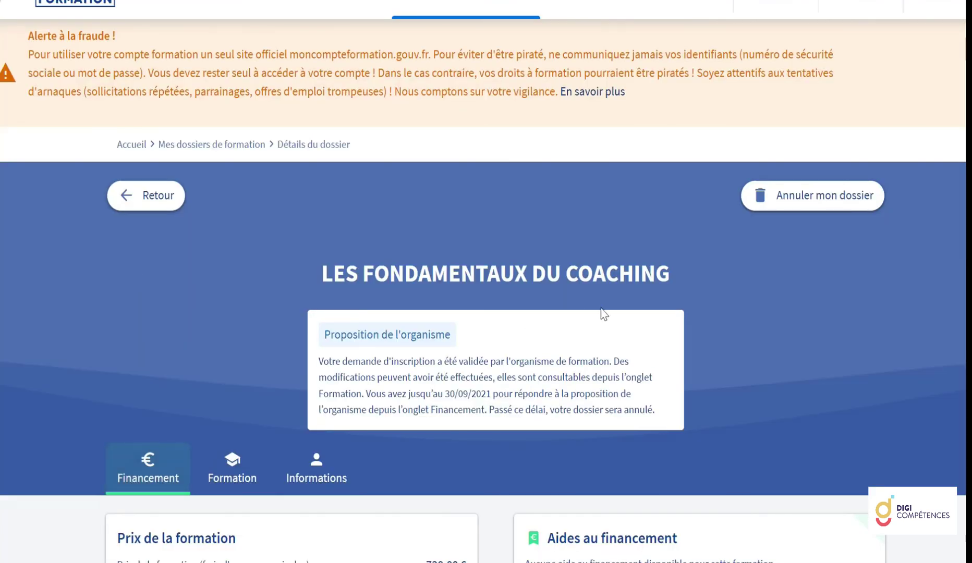
{"action": "scroll", "coordinate": [483, 313], "scroll_direction": "down", "scroll_amount": 4}
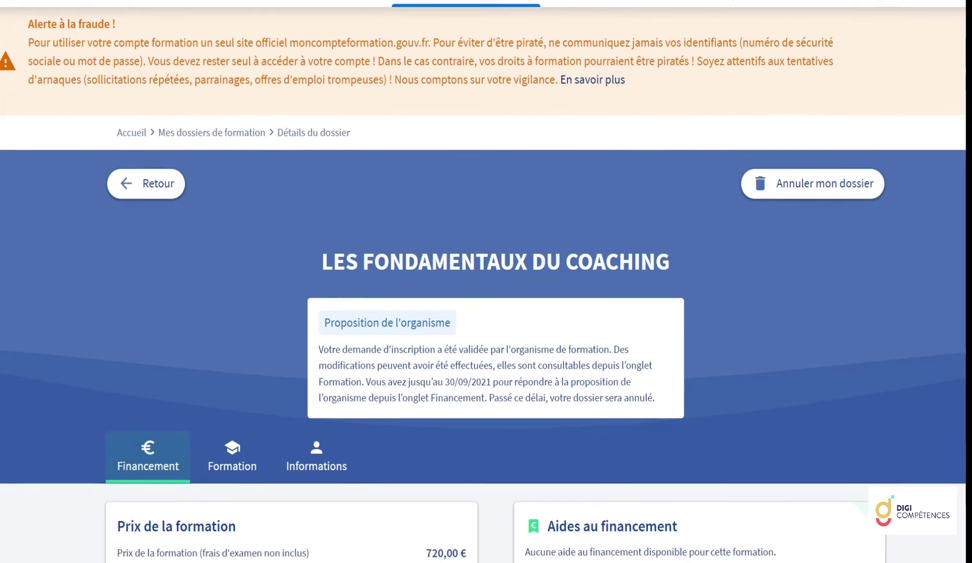
{"action": "scroll", "coordinate": [483, 313], "scroll_direction": "down", "scroll_amount": 2}
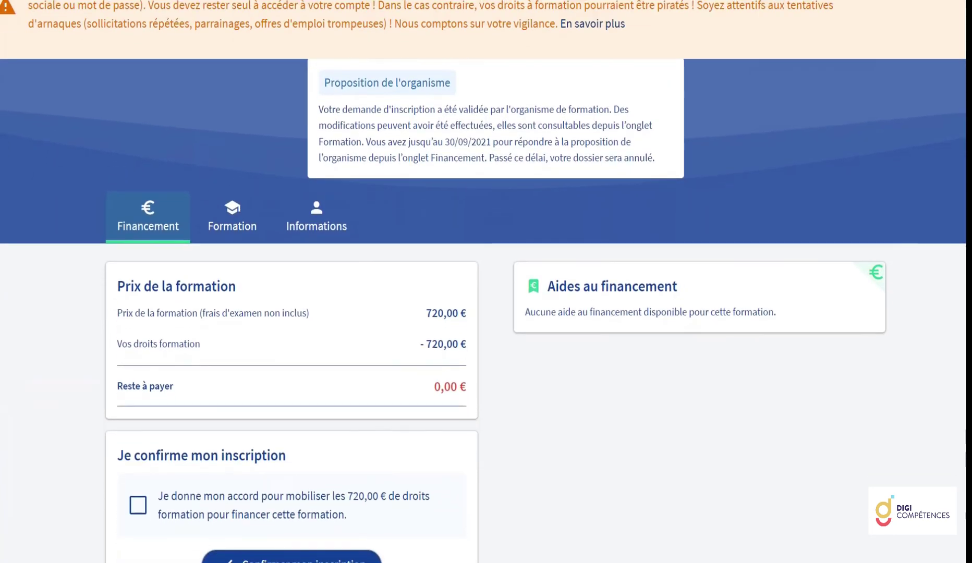
{"action": "scroll", "coordinate": [730, 292], "scroll_direction": "down", "scroll_amount": 1}
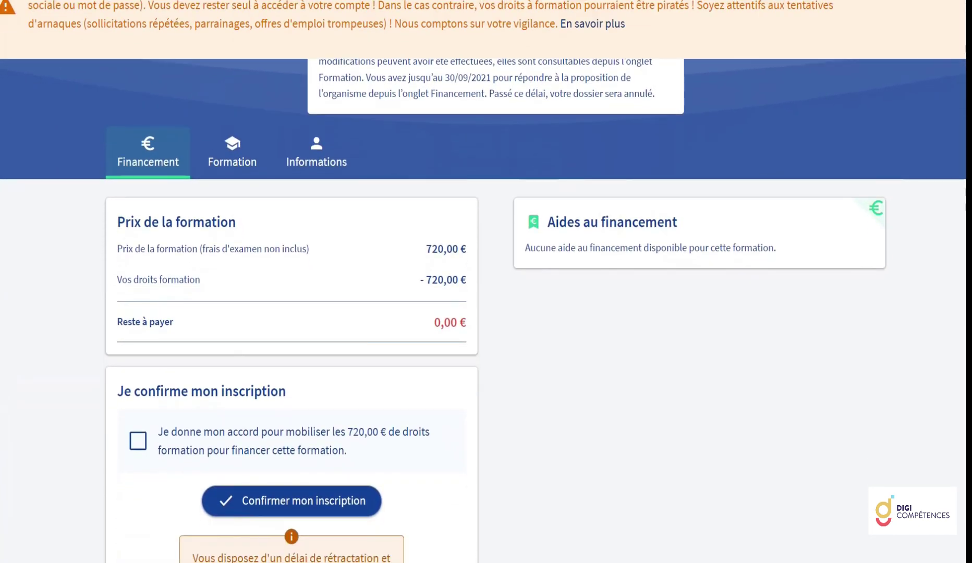
{"action": "left_click", "coordinate": [147, 442]}
{"action": "left_click", "coordinate": [313, 501]}
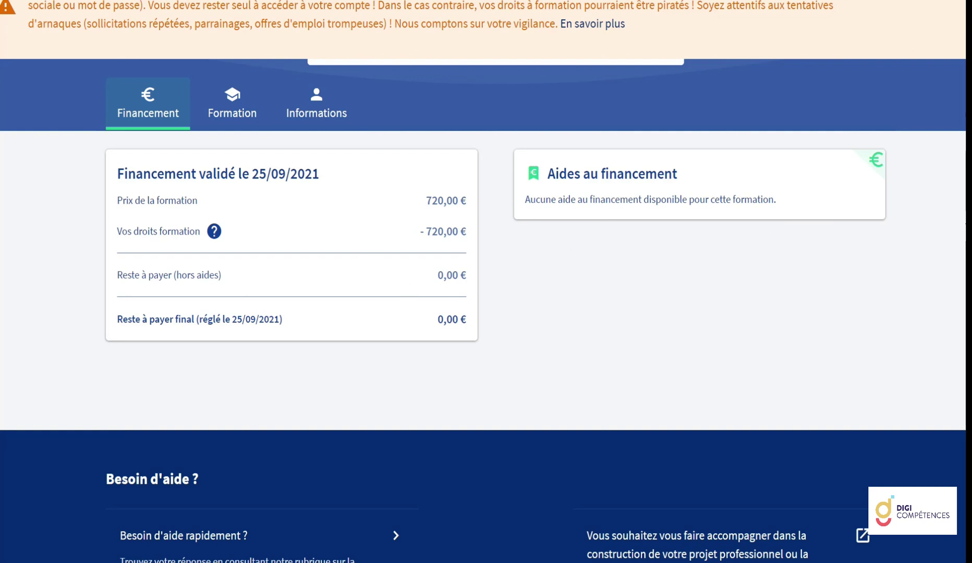
Check the enrolment status and the financing summary of the course file.
{"action": "scroll", "coordinate": [483, 312], "scroll_direction": "up", "scroll_amount": 2}
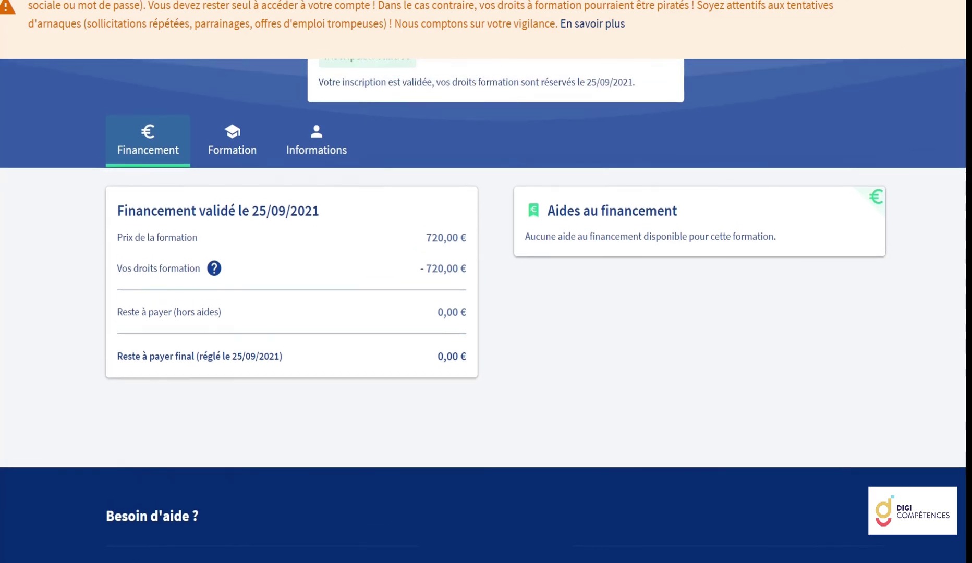
{"action": "scroll", "coordinate": [482, 313], "scroll_direction": "up", "scroll_amount": 2}
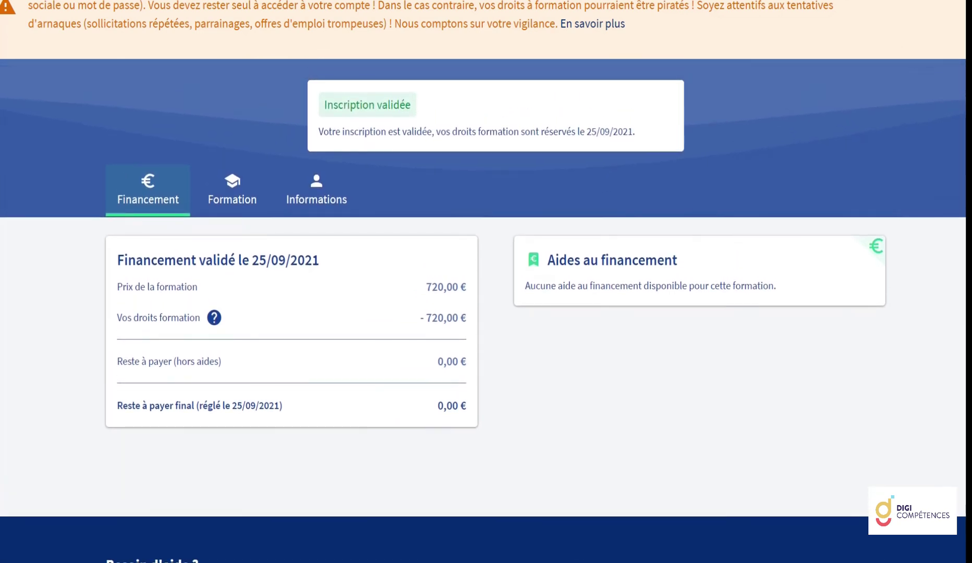
{"action": "scroll", "coordinate": [483, 313], "scroll_direction": "up", "scroll_amount": 4}
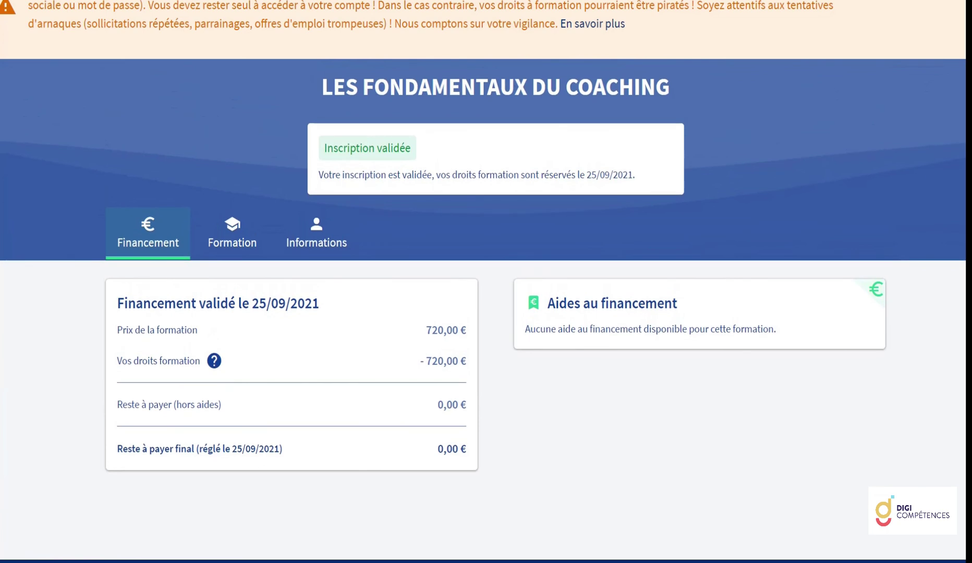